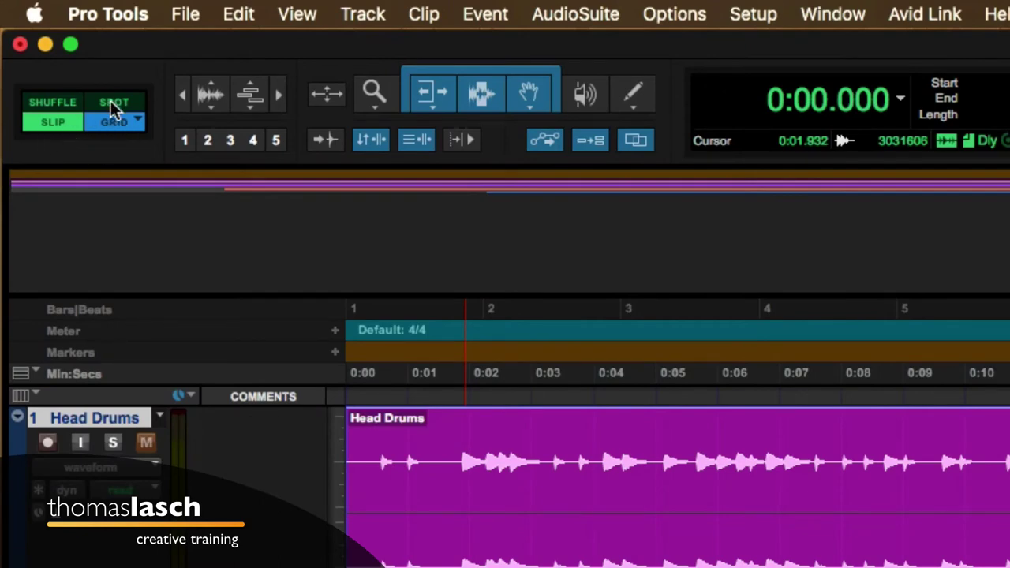
Step: Cycle through the Spot, Shuffle, Grid and Slip edit modes, ending with Slip mode combined with Snap to Grid
{"action": "left_click", "coordinate": [110, 100]}
{"action": "left_click", "coordinate": [59, 103]}
{"action": "left_click", "coordinate": [111, 120]}
{"action": "left_click", "coordinate": [112, 101]}
{"action": "left_click", "coordinate": [63, 101]}
{"action": "left_click", "coordinate": [63, 122]}
{"action": "left_click", "coordinate": [113, 121]}
{"action": "left_click", "coordinate": [114, 102]}
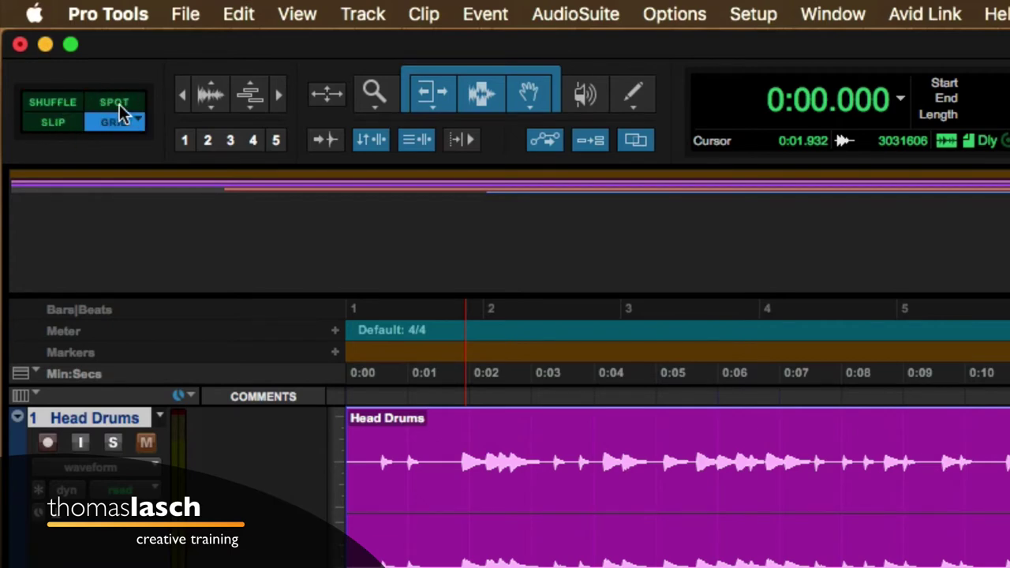
{"action": "left_click", "coordinate": [54, 121]}
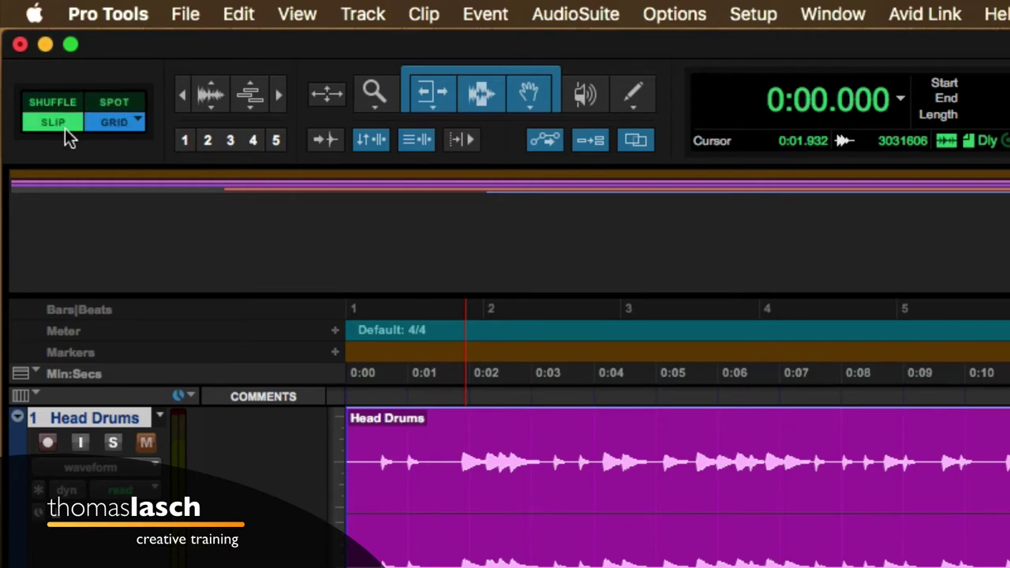
Step: Combine Snap to Grid with the Shuffle and Spot modes, and return to Slip mode with Snap to Grid
{"action": "left_click", "coordinate": [48, 104]}
{"action": "left_click", "coordinate": [122, 100]}
{"action": "left_click", "coordinate": [51, 100]}
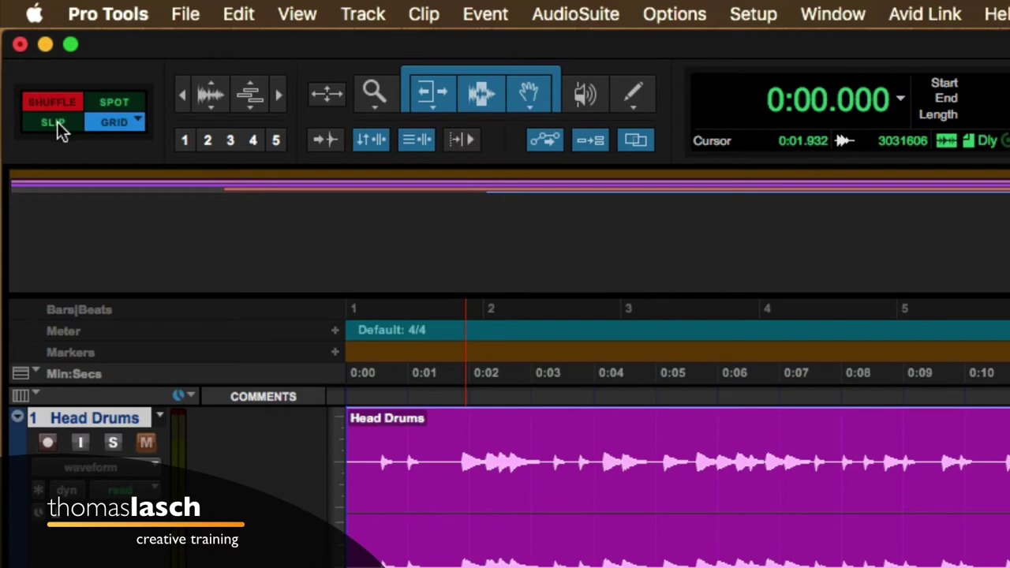
{"action": "left_click", "coordinate": [57, 122]}
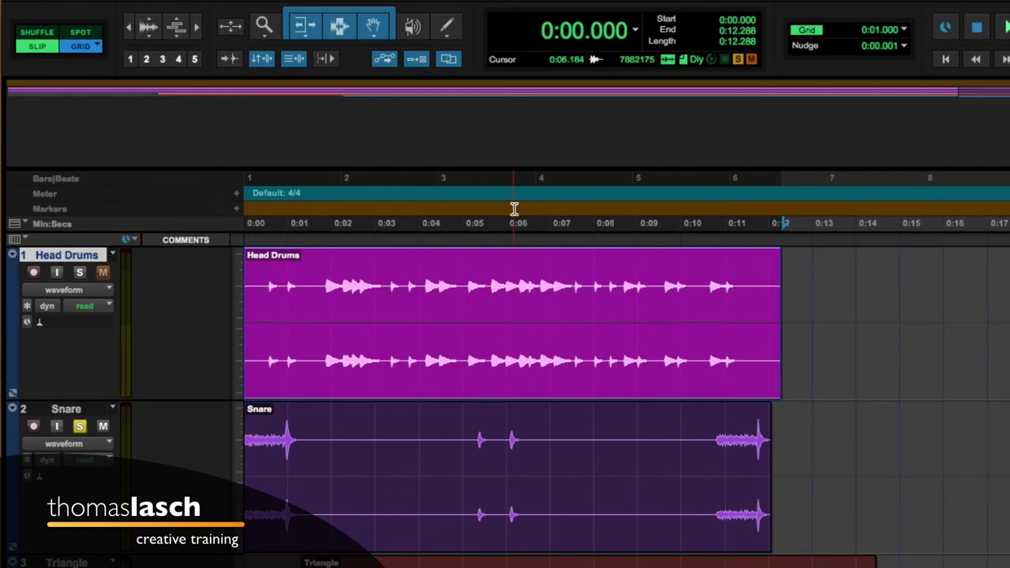
Step: Place the edit cursor at several grid positions in the Head Drums clip, including 0:03 and 0:04, and enlarge the timeline
{"action": "left_click_drag", "start_coordinate": [441, 384], "coordinate": [422, 372]}
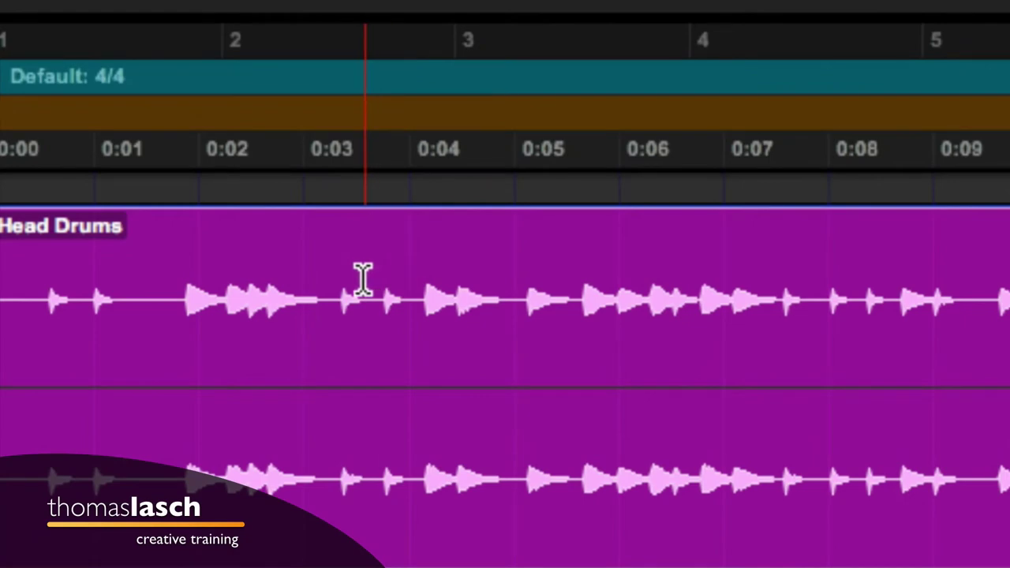
{"action": "left_click", "coordinate": [327, 278]}
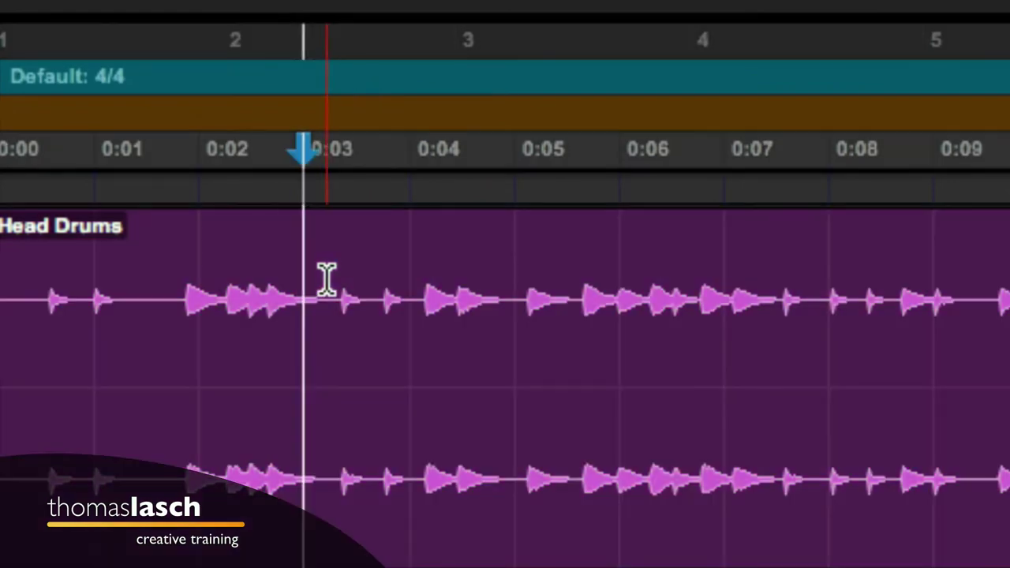
{"action": "left_click", "coordinate": [417, 278]}
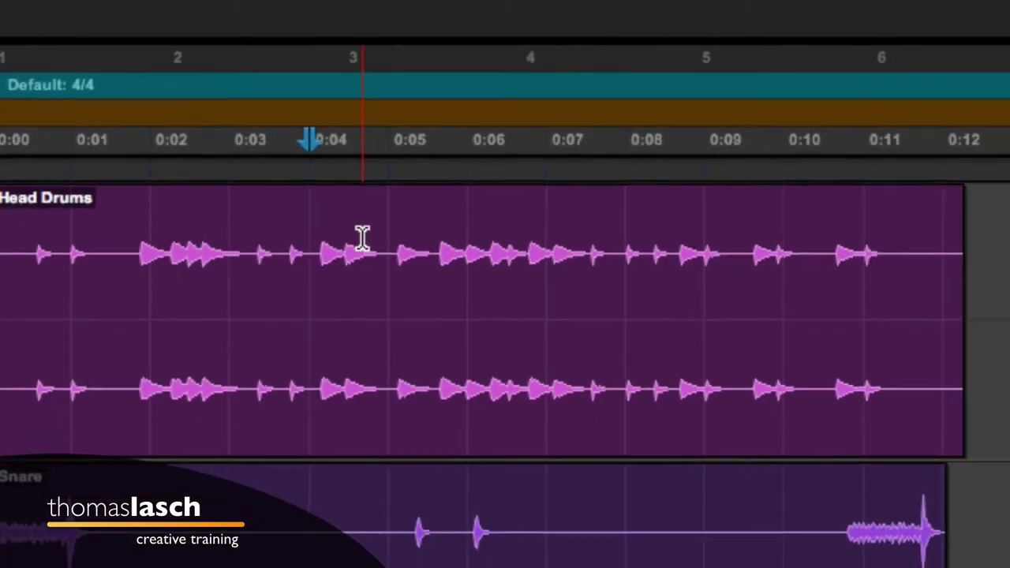
{"action": "left_click", "coordinate": [480, 282]}
{"action": "left_click", "coordinate": [335, 236]}
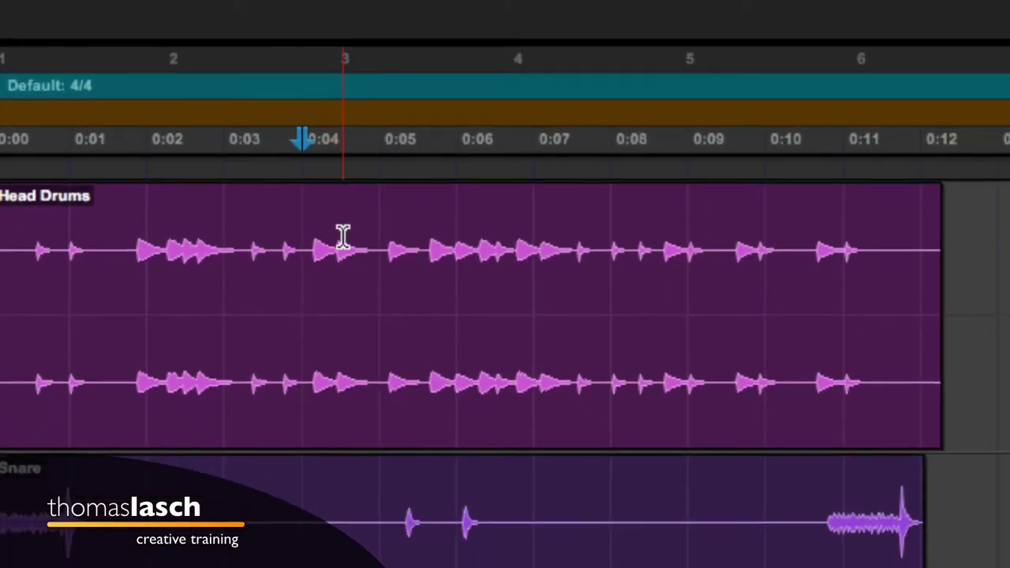
{"action": "key", "text": "super+bracketright"}
Step: Select grid-aligned ranges in the Head Drums clip, including 0:03 to 0:04 and 0:02 to 0:03, and set the cursor at 0:03.000
{"action": "left_click_drag", "start_coordinate": [430, 235], "coordinate": [919, 266]}
{"action": "left_click_drag", "start_coordinate": [632, 255], "coordinate": [732, 256]}
{"action": "left_click_drag", "start_coordinate": [488, 252], "coordinate": [553, 253]}
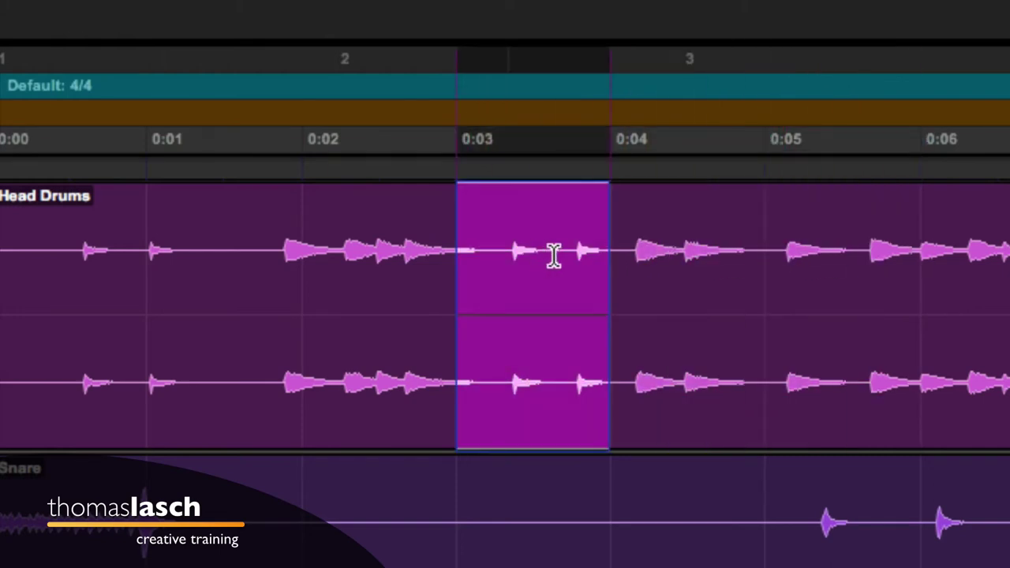
{"action": "left_click_drag", "start_coordinate": [326, 250], "coordinate": [430, 261]}
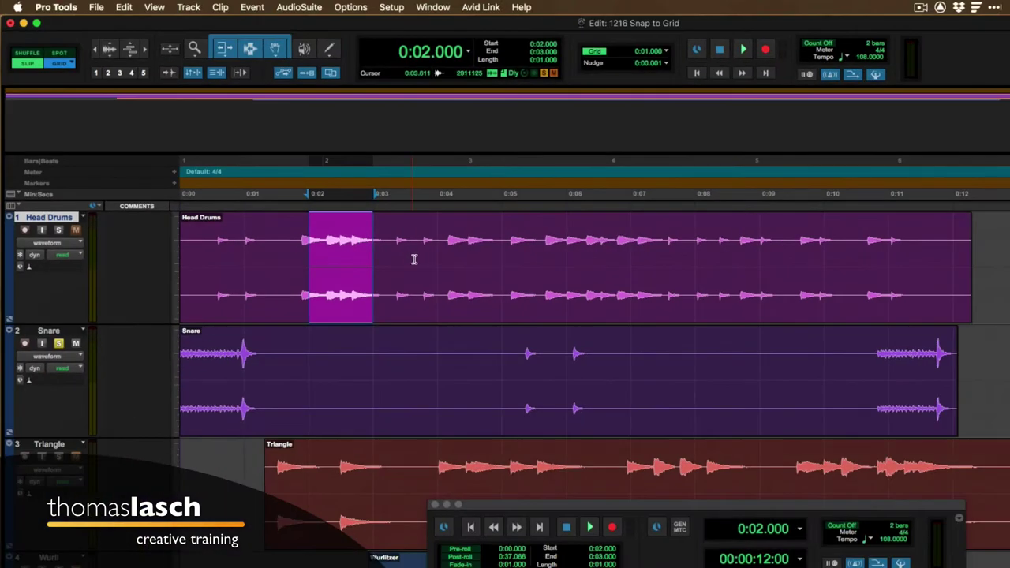
{"action": "left_click_drag", "start_coordinate": [444, 313], "coordinate": [410, 311]}
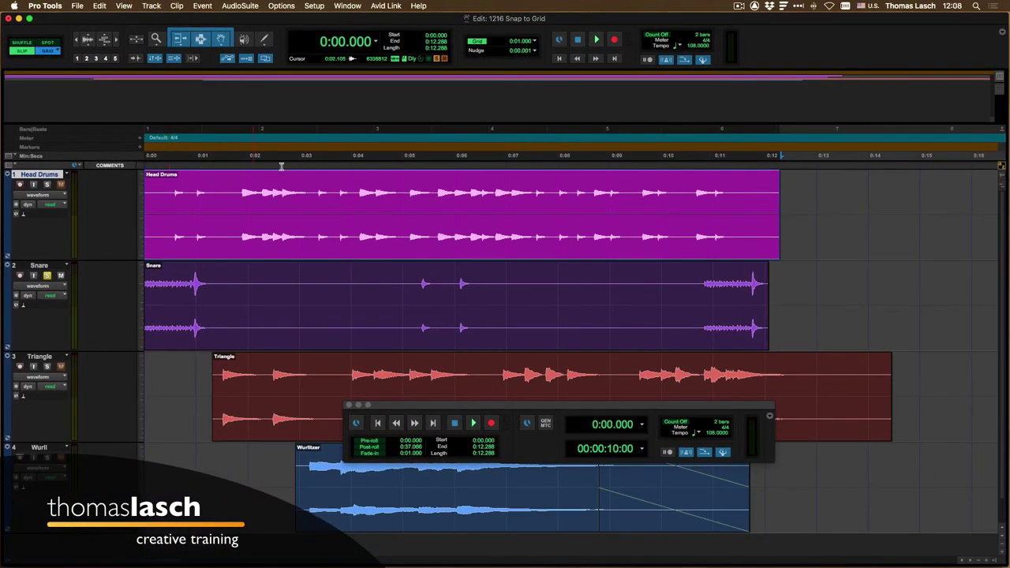
{"action": "left_click", "coordinate": [307, 198]}
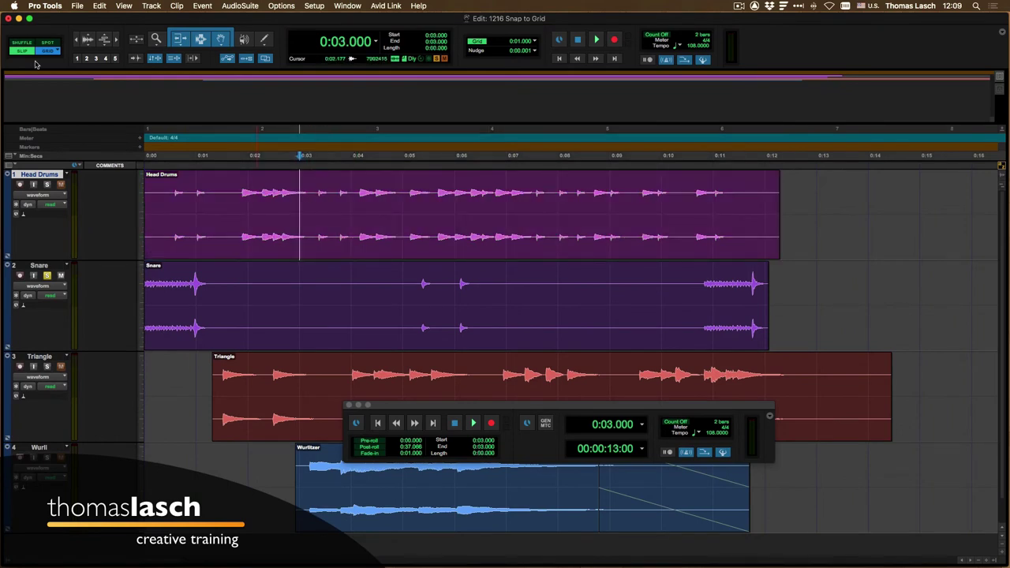
Step: Switch to plain Slip mode and delete four freehand sections of the Head Drums clip, including about 0:05.422–0:06.266 and 0:09.877–0:10.793
{"action": "left_click", "coordinate": [26, 52]}
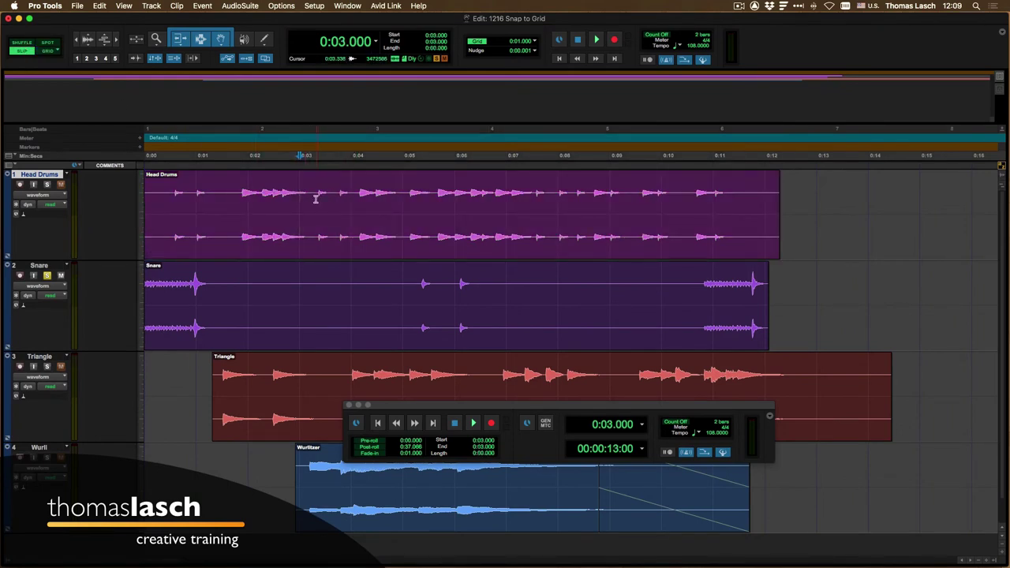
{"action": "left_click_drag", "start_coordinate": [316, 198], "coordinate": [469, 199]}
{"action": "key", "text": "Delete"}
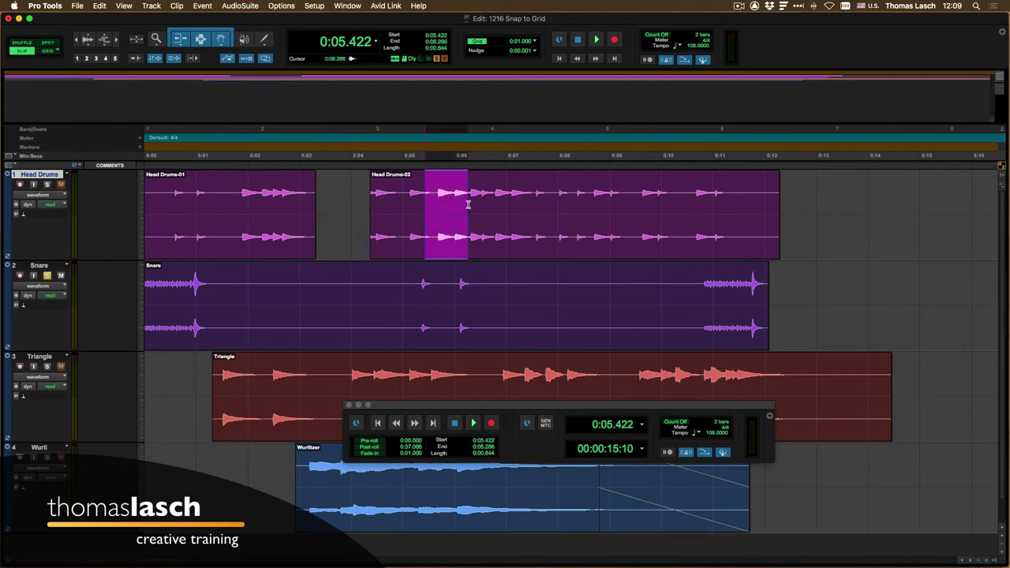
{"action": "key", "text": "Delete"}
{"action": "left_click_drag", "start_coordinate": [540, 199], "coordinate": [703, 199]}
{"action": "key", "text": "Delete"}
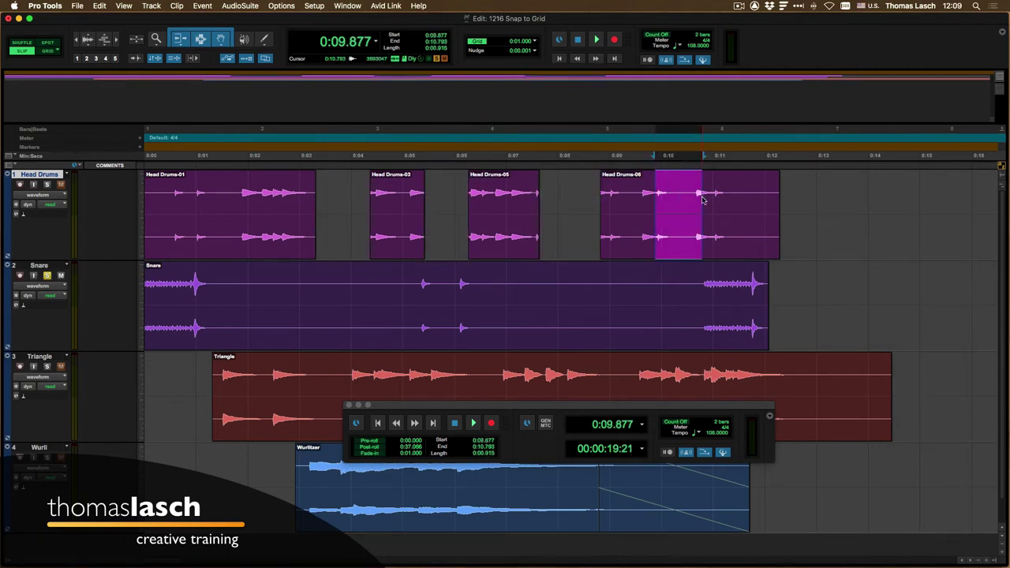
{"action": "key", "text": "Delete"}
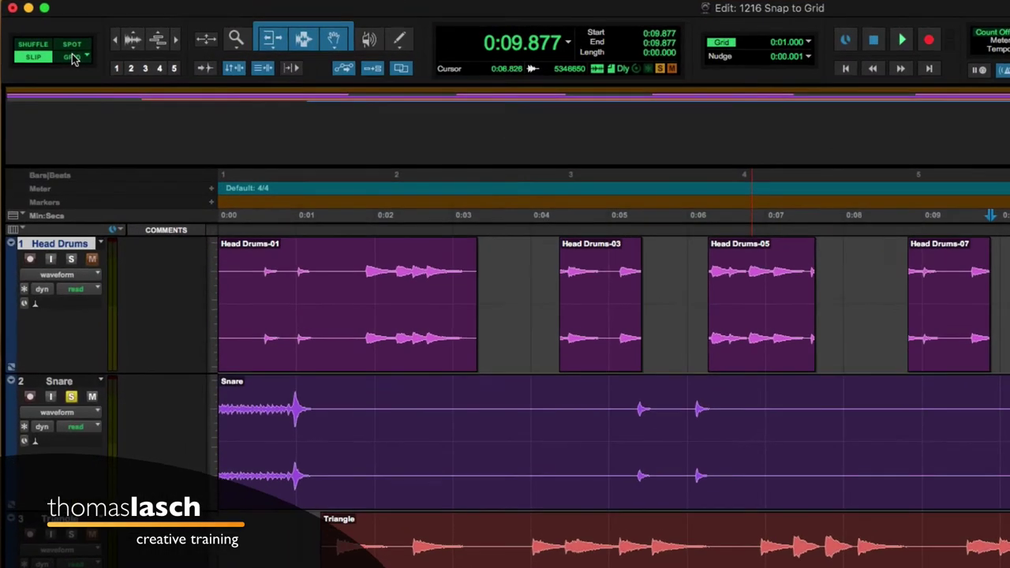
Step: Combine Shuffle mode with Snap to Grid and select 0:08 to 0:09, and 0:10 to 0:11, on the Head Drums track
{"action": "left_click", "coordinate": [52, 51]}
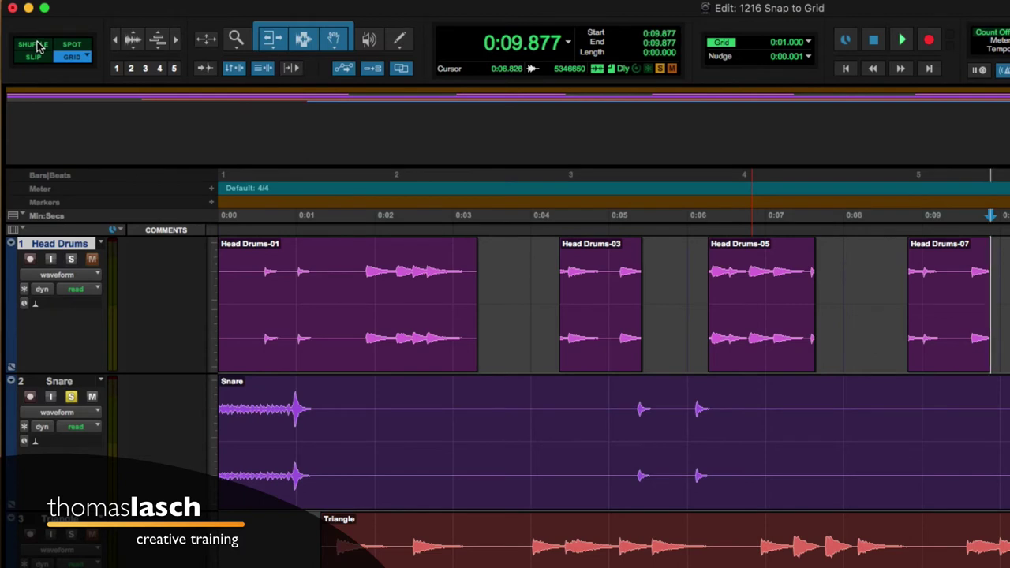
{"action": "left_click", "coordinate": [34, 45]}
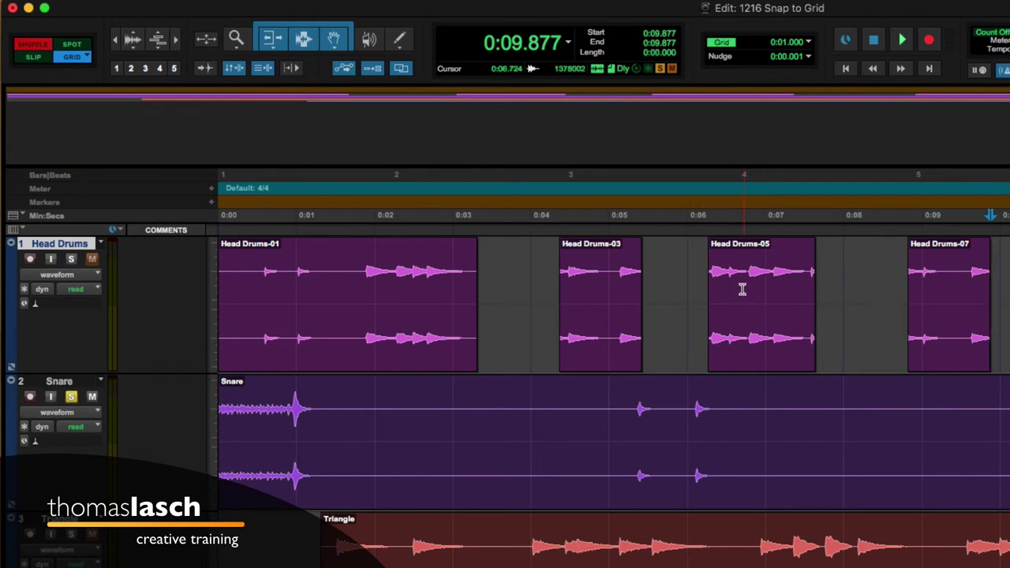
{"action": "left_click_drag", "start_coordinate": [667, 267], "coordinate": [892, 255]}
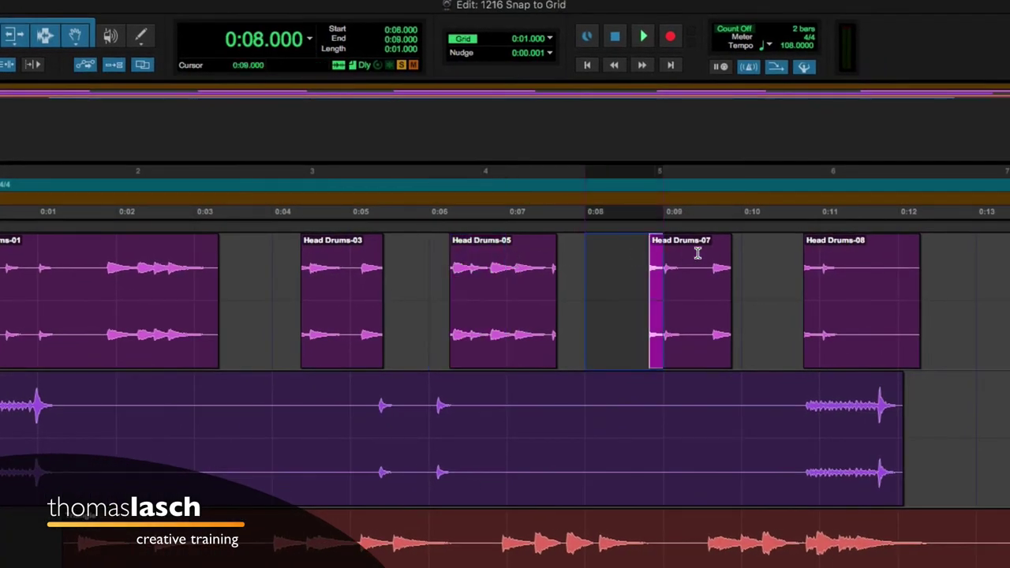
{"action": "left_click_drag", "start_coordinate": [758, 250], "coordinate": [824, 245]}
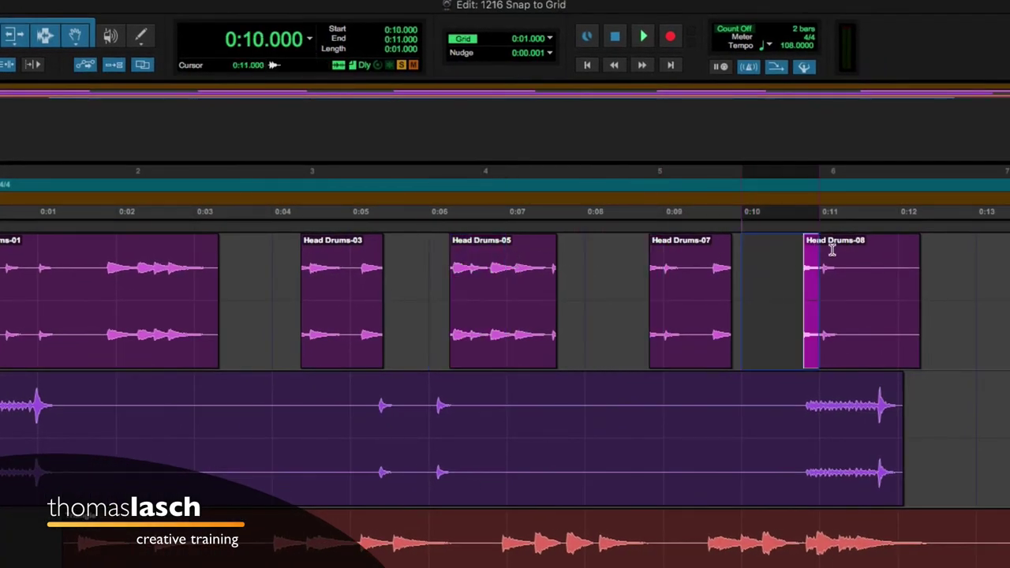
Step: Shuffle the Head Drums-07, -05 and -03 clips earlier against their preceding clips, and select the gap before Head Drums-05
{"action": "left_click_drag", "start_coordinate": [699, 355], "coordinate": [406, 354]}
{"action": "left_click_drag", "start_coordinate": [311, 350], "coordinate": [202, 350]}
{"action": "double_click", "coordinate": [460, 234]}
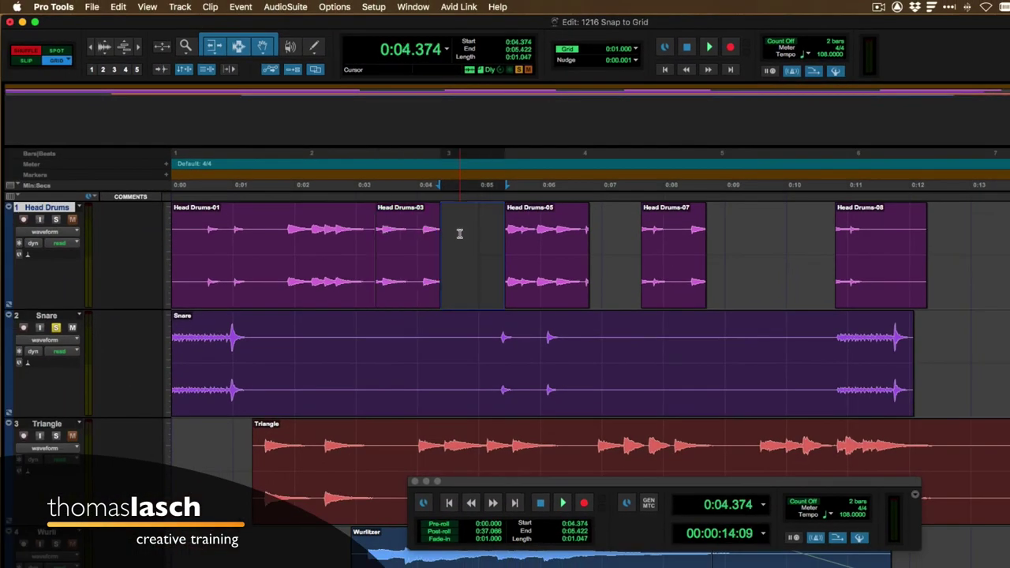
Step: Delete the 0:01 to 0:02 range of Head Drums-01 in Shuffle mode, and undo that deletion and the preceding clip move
{"action": "left_click", "coordinate": [397, 250]}
{"action": "left_click_drag", "start_coordinate": [262, 229], "coordinate": [292, 229]}
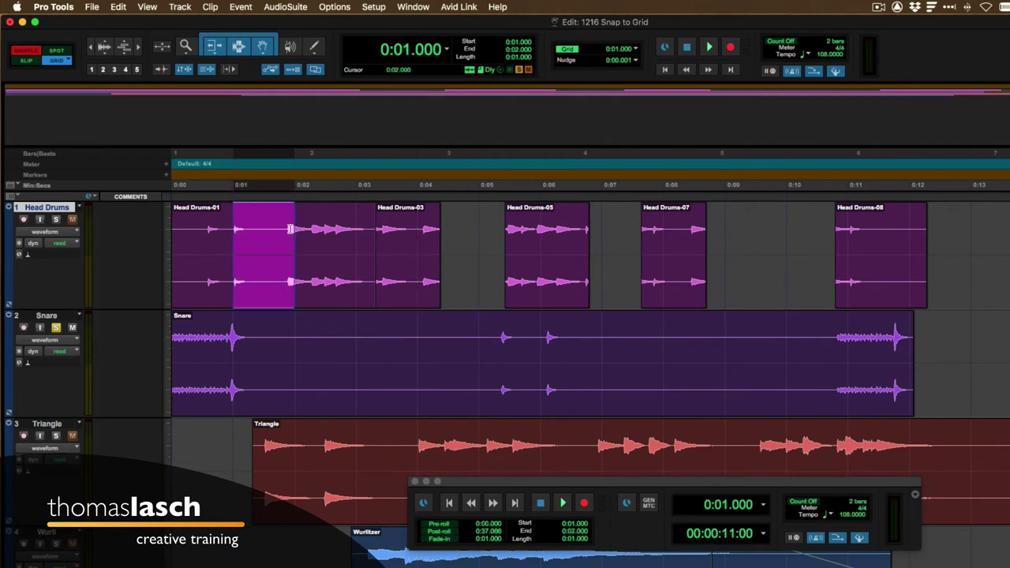
{"action": "key", "text": "Delete"}
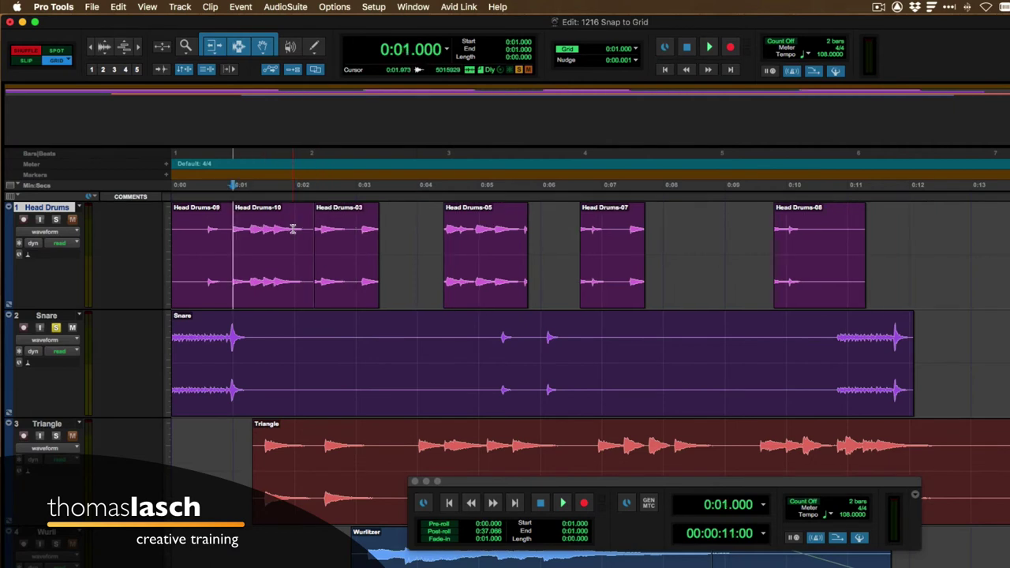
{"action": "key", "text": "super+z"}
{"action": "key", "text": "super+z"}
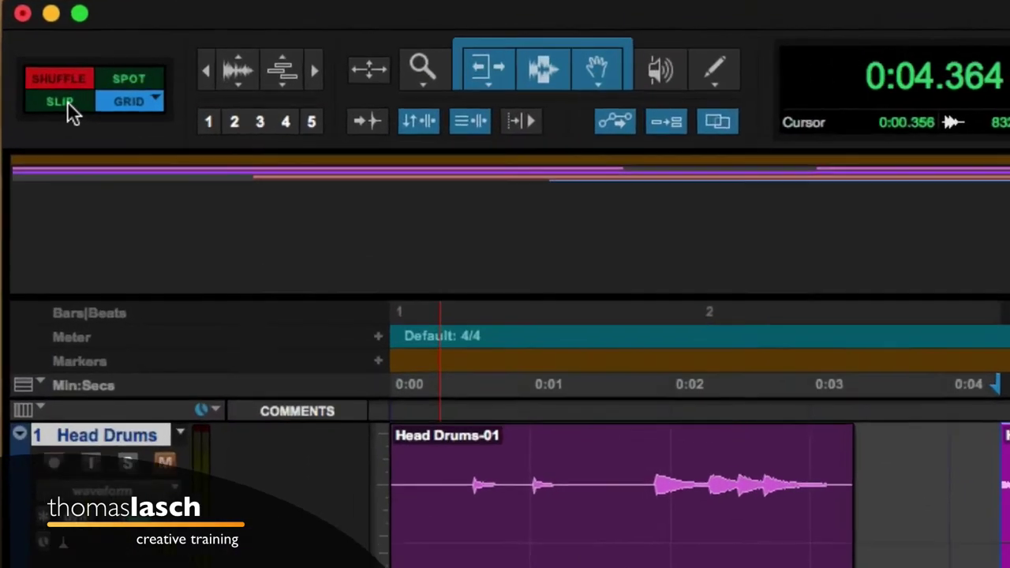
Step: Turn off Snap to Grid and cycle repeatedly through the Shuffle, Slip, Spot and Grid modes, ending in Grid mode
{"action": "left_click", "coordinate": [28, 60]}
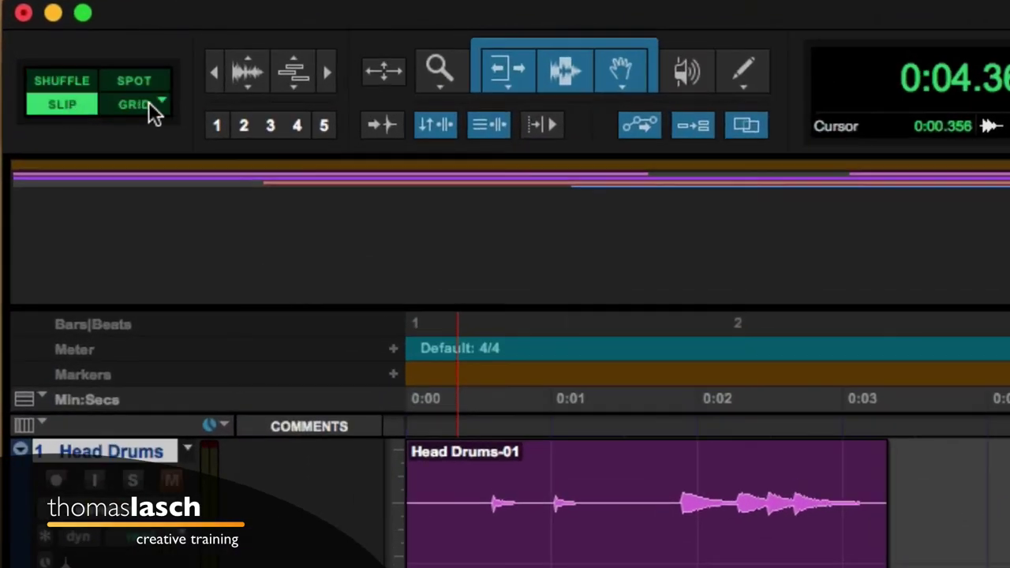
{"action": "left_click", "coordinate": [59, 60]}
{"action": "key", "text": "F1"}
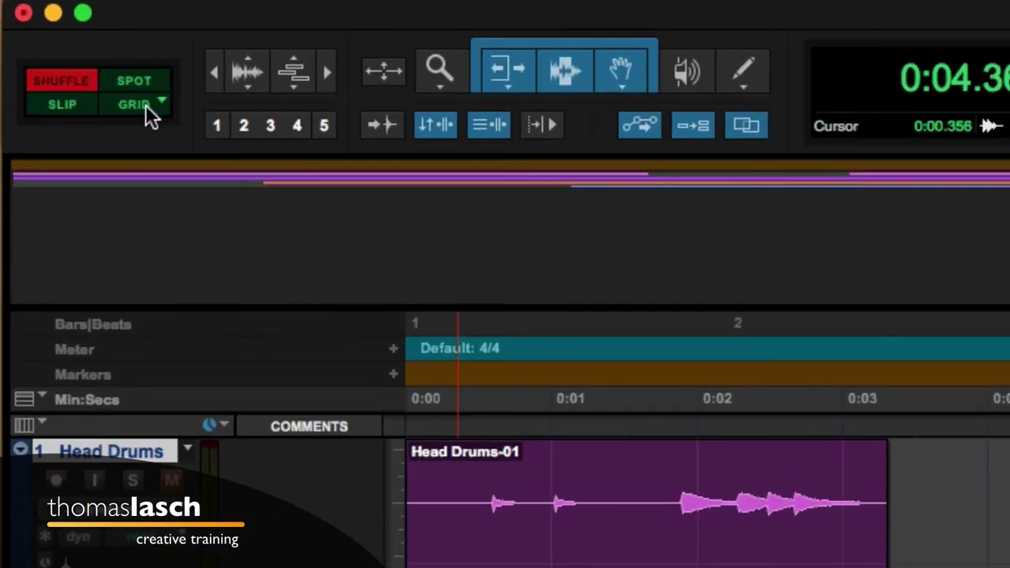
{"action": "key", "text": "F2"}
{"action": "key", "text": "F3"}
{"action": "key", "text": "F4"}
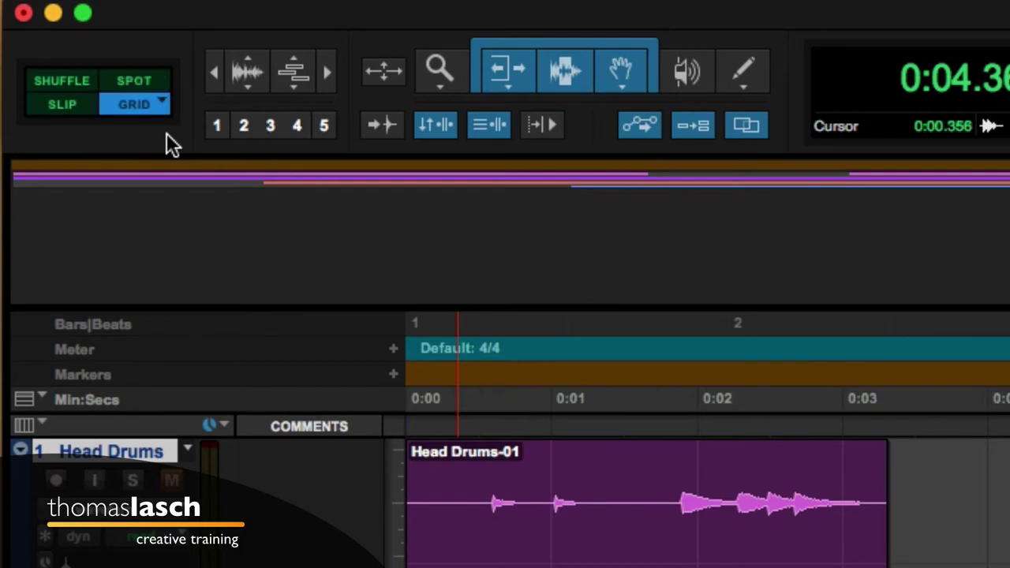
{"action": "key", "text": "F1"}
{"action": "key", "text": "F2"}
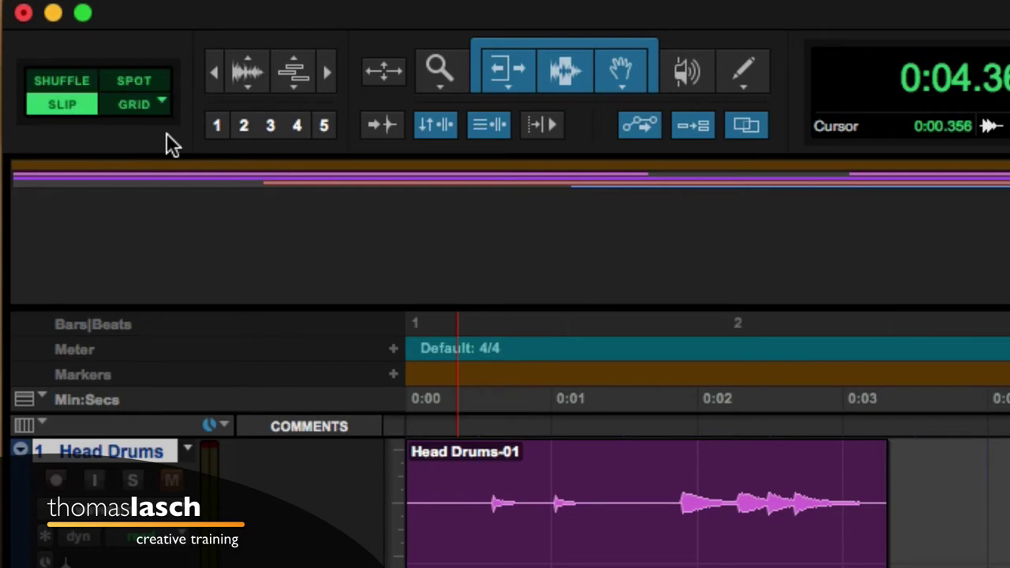
{"action": "key", "text": "F3"}
{"action": "key", "text": "F4"}
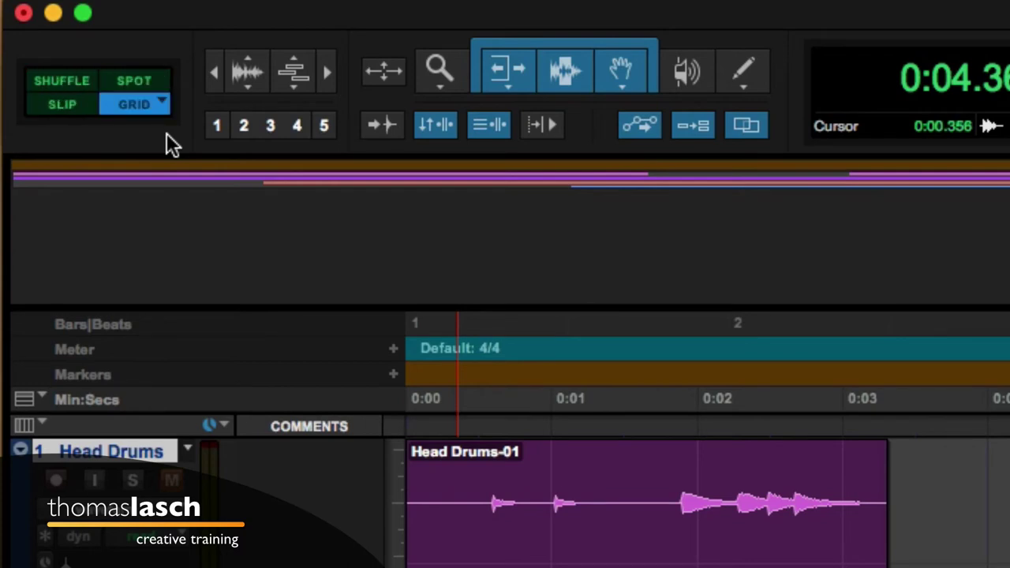
Step: Combine Snap to Grid with Shuffle mode and Slip mode in turn, ending with Spot mode plus Snap to Grid
{"action": "key", "text": "F1"}
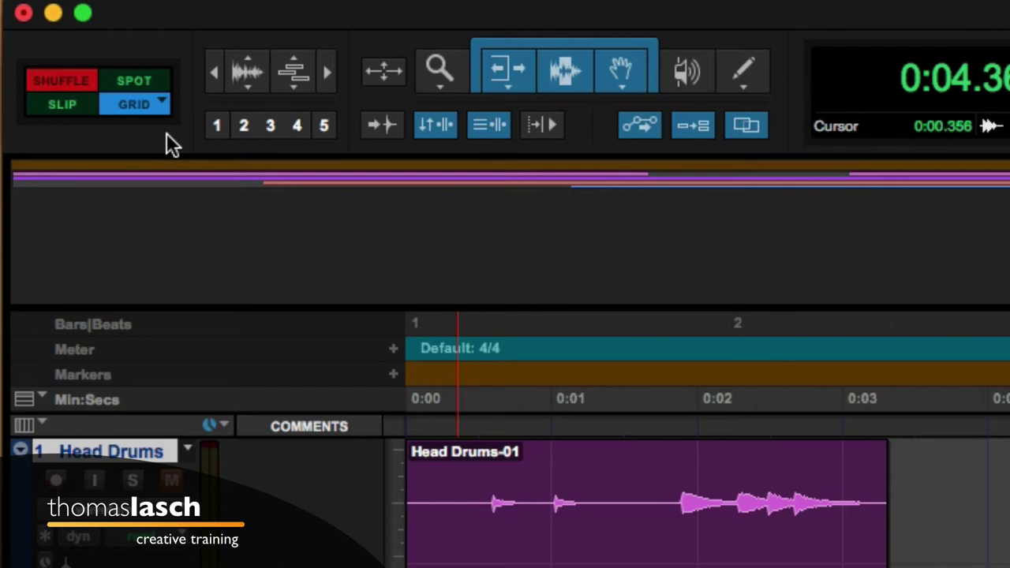
{"action": "key", "text": "F3"}
{"action": "key", "text": "F4"}
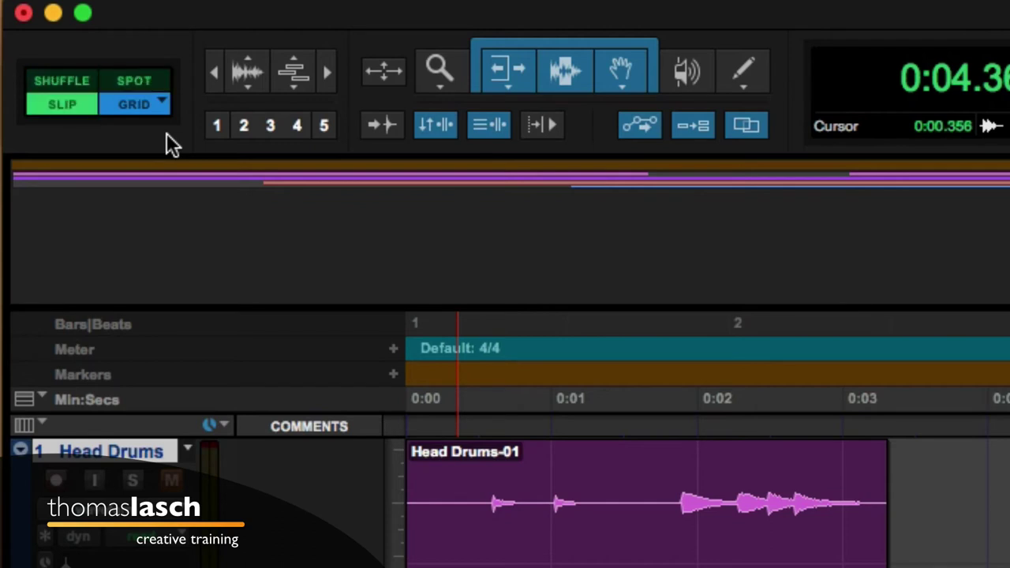
{"action": "key", "text": "F1"}
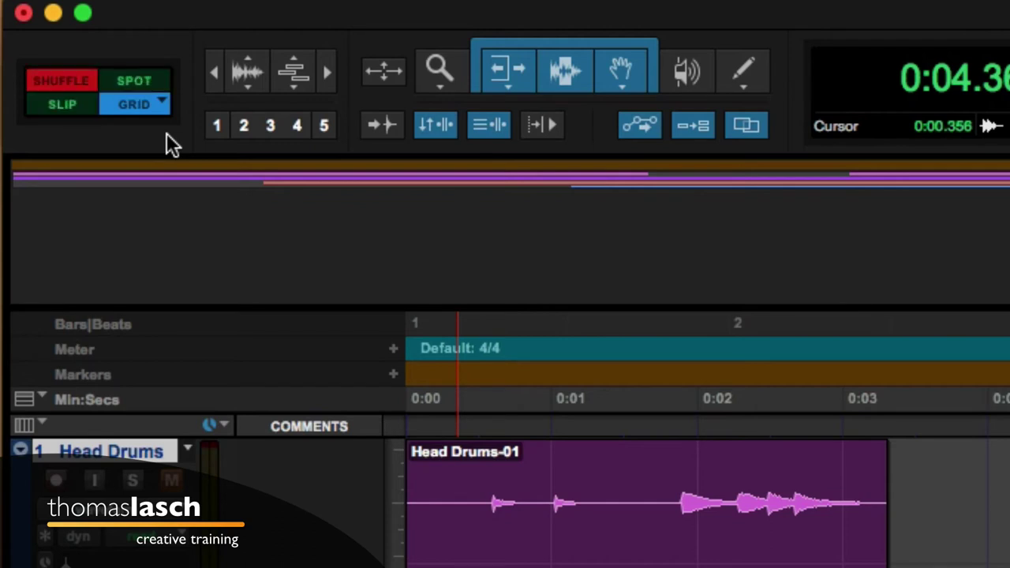
{"action": "key", "text": "F3"}
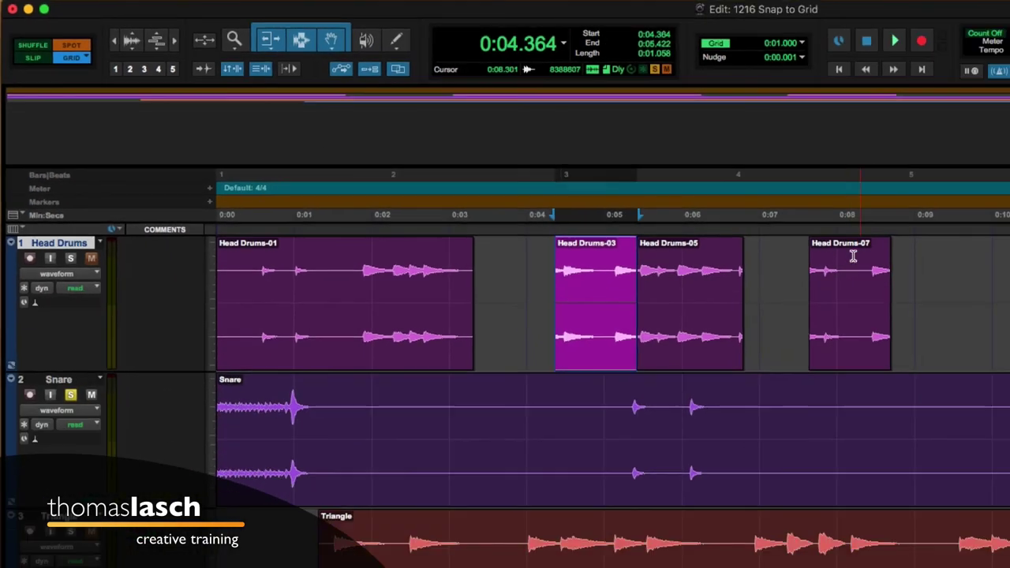
Step: Place the edit cursor at 0:09.000 on the Head Drums track and select 0:02 to 0:03 in Head Drums-01
{"action": "left_click", "coordinate": [918, 282]}
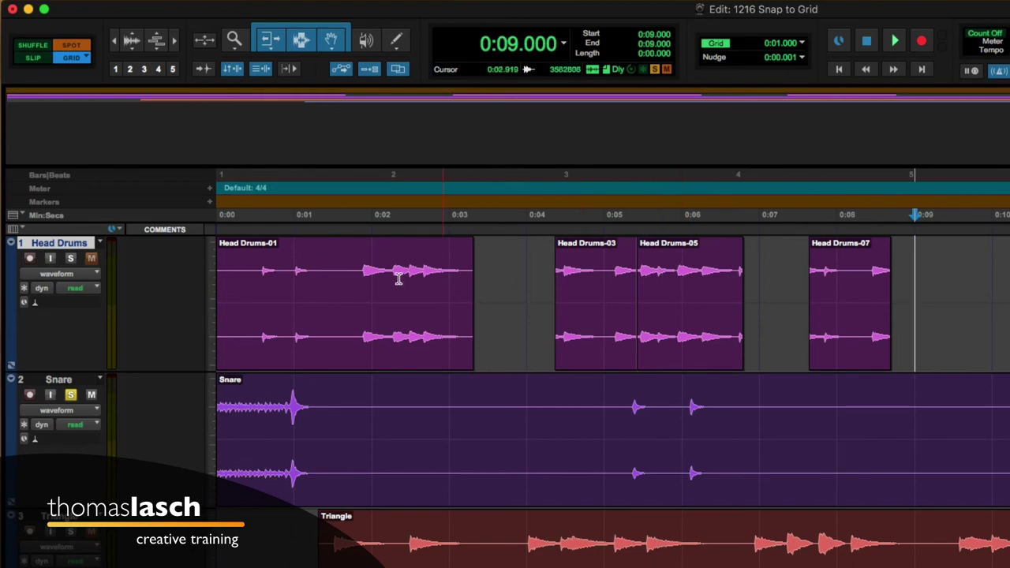
{"action": "left_click_drag", "start_coordinate": [331, 276], "coordinate": [458, 267]}
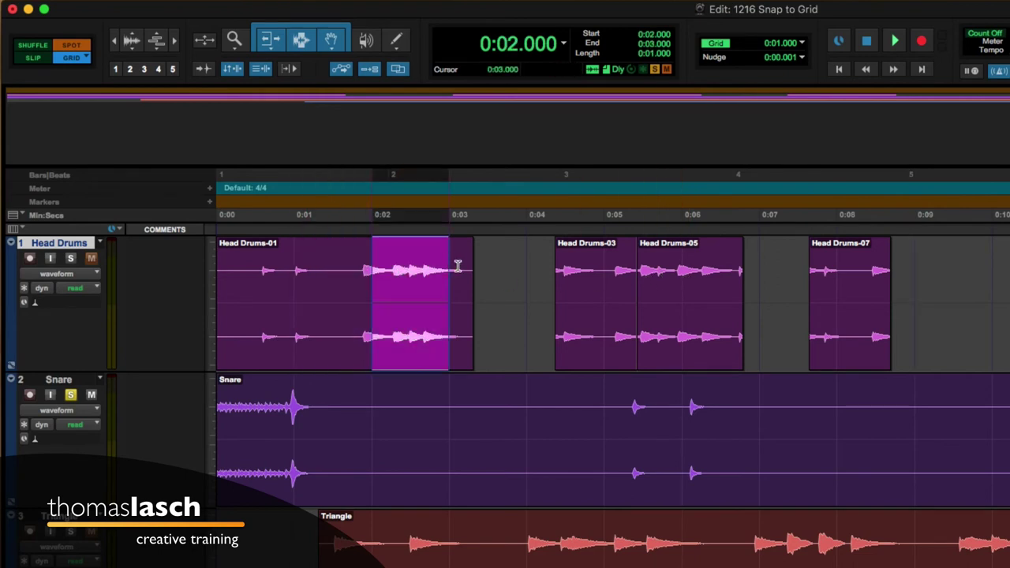
Step: Select grid ranges with Spot mode and Snap to Grid on: 0:01 to 0:02 in Head Drums-01, ending with 0:06 to 0:07 on Snare
{"action": "left_click_drag", "start_coordinate": [317, 269], "coordinate": [367, 269]}
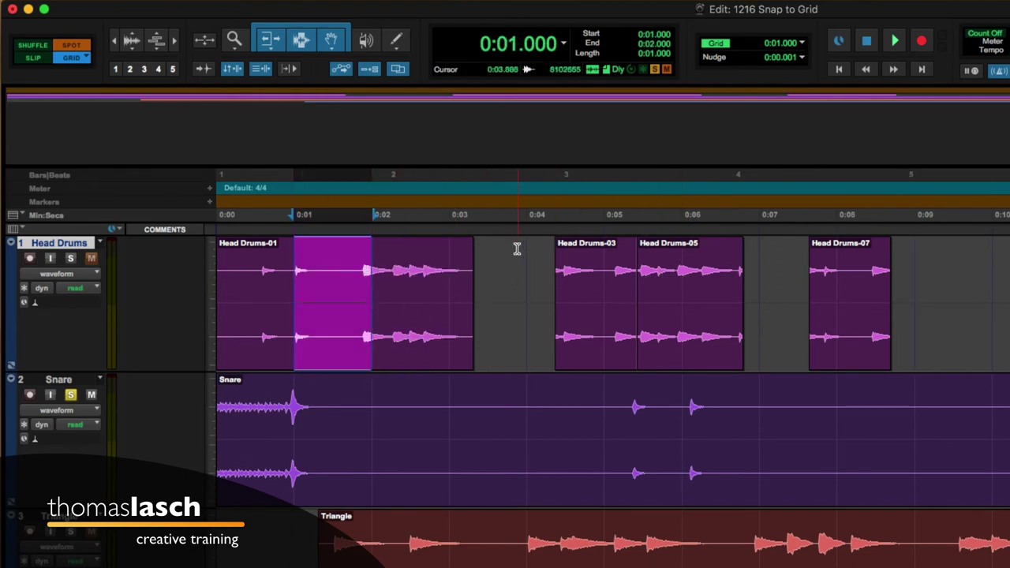
{"action": "left_click_drag", "start_coordinate": [518, 249], "coordinate": [564, 252]}
{"action": "left_click_drag", "start_coordinate": [557, 397], "coordinate": [748, 398]}
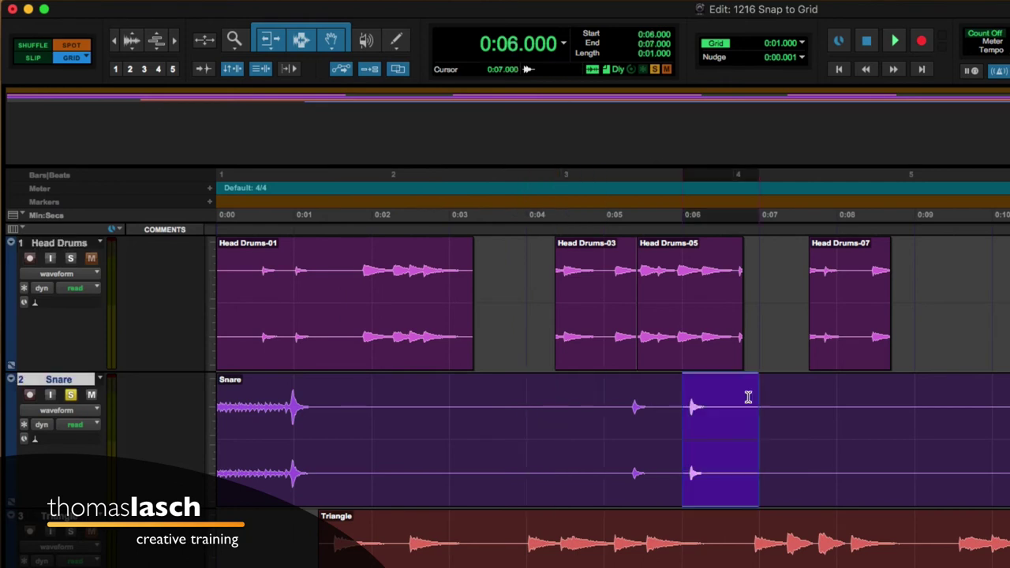
Step: Open and cancel the Spot dialog for Head Drums-07, and select one-second ranges on Head Drums, ending with 0:01 to 0:02 in Head Drums-01
{"action": "left_click", "coordinate": [851, 348]}
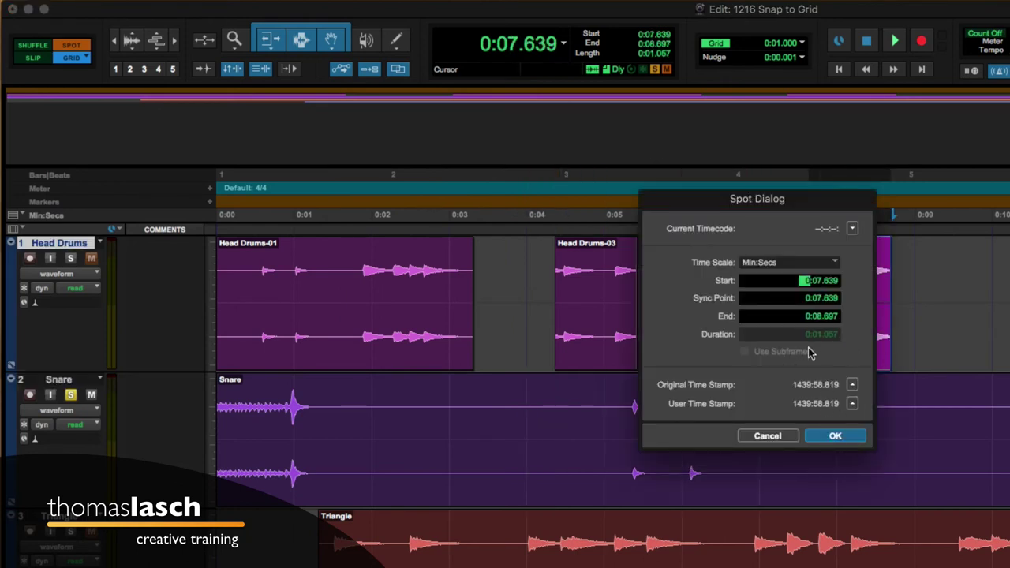
{"action": "left_click", "coordinate": [780, 437]}
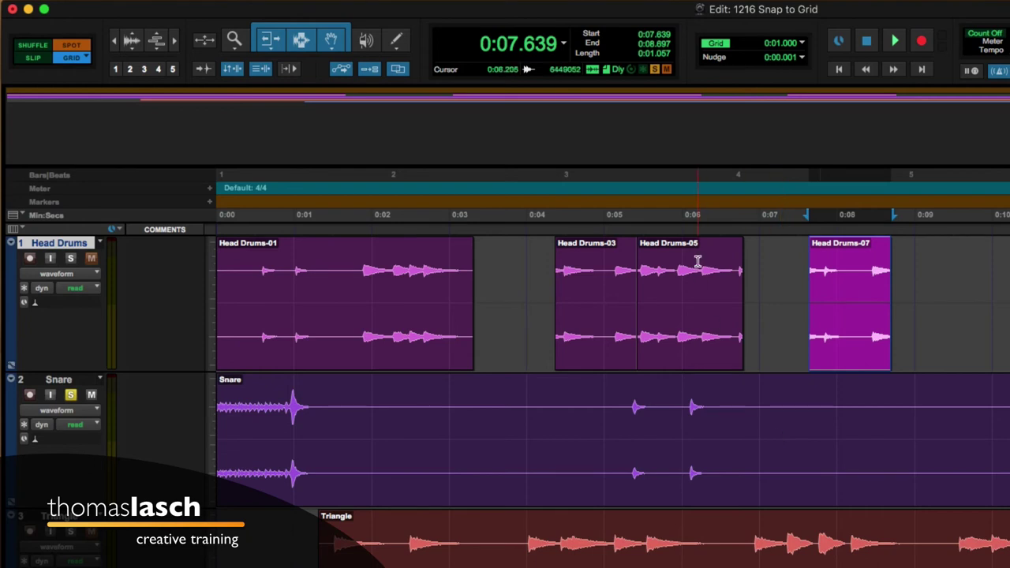
{"action": "left_click_drag", "start_coordinate": [698, 268], "coordinate": [730, 274]}
{"action": "left_click_drag", "start_coordinate": [383, 272], "coordinate": [414, 272]}
{"action": "left_click", "coordinate": [290, 263]}
{"action": "left_click_drag", "start_coordinate": [290, 262], "coordinate": [369, 266]}
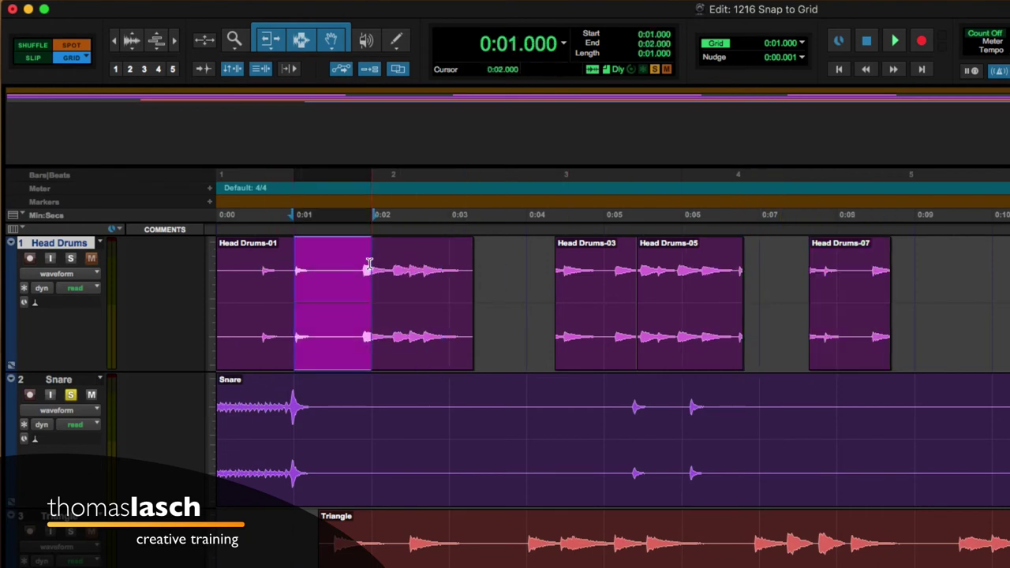
Step: Combine Slip mode with Snap to Grid, using the Grabber tool alone before restoring the Smart Tool
{"action": "left_click", "coordinate": [331, 39]}
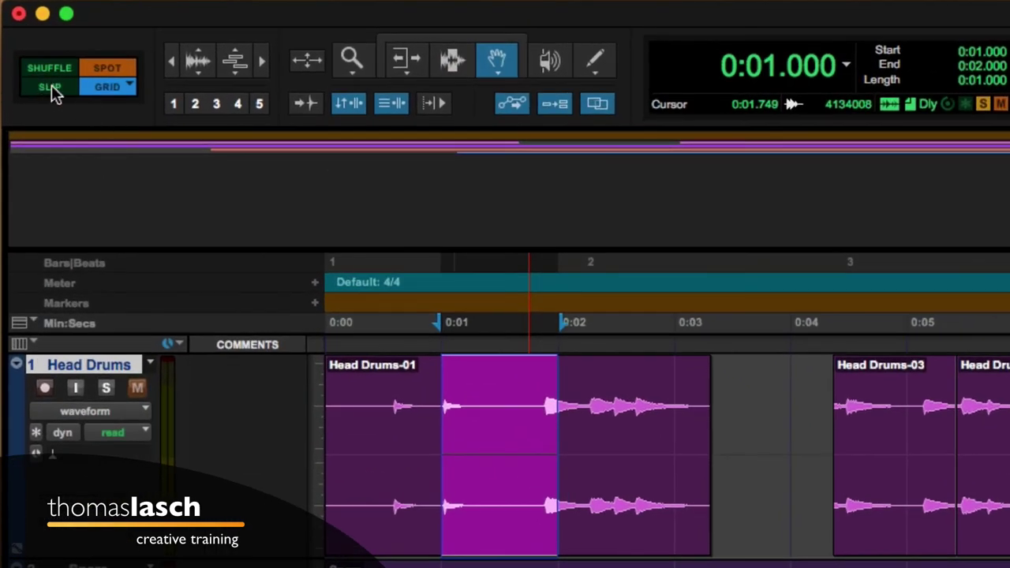
{"action": "left_click", "coordinate": [51, 85]}
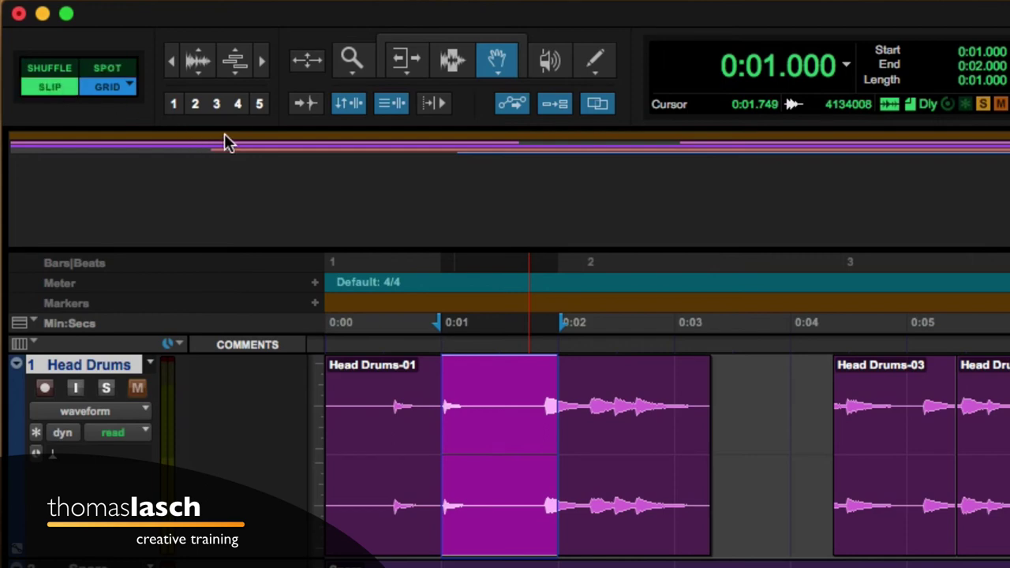
{"action": "left_click", "coordinate": [458, 45]}
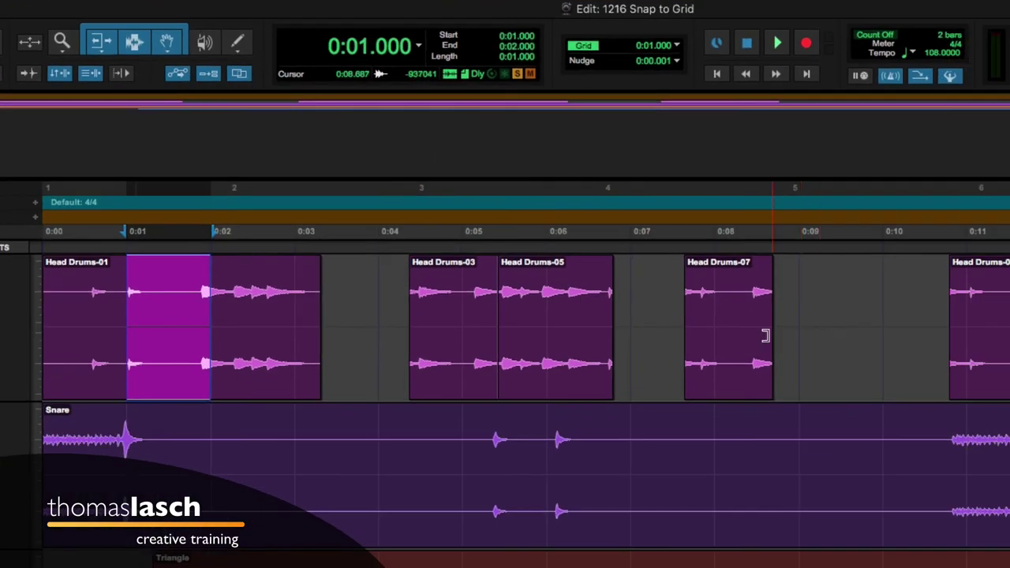
Step: Extend the end of Head Drums-07 to about 0:09 and select the 0:08 to 0:09 range in that clip
{"action": "left_click_drag", "start_coordinate": [765, 336], "coordinate": [794, 327]}
{"action": "left_click", "coordinate": [719, 295]}
{"action": "left_click_drag", "start_coordinate": [719, 295], "coordinate": [784, 298]}
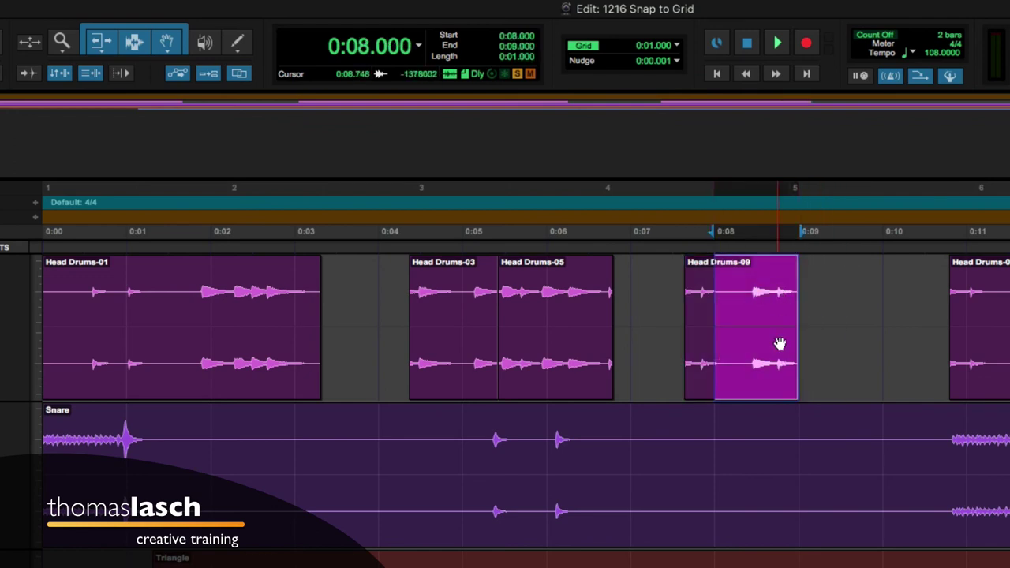
Step: Select 0:10 to 0:11 on Head Drums, and trim the Head Drums-09 clip outward to start at about 0:07.436 and end at about 0:09.237
{"action": "left_click_drag", "start_coordinate": [875, 297], "coordinate": [930, 296]}
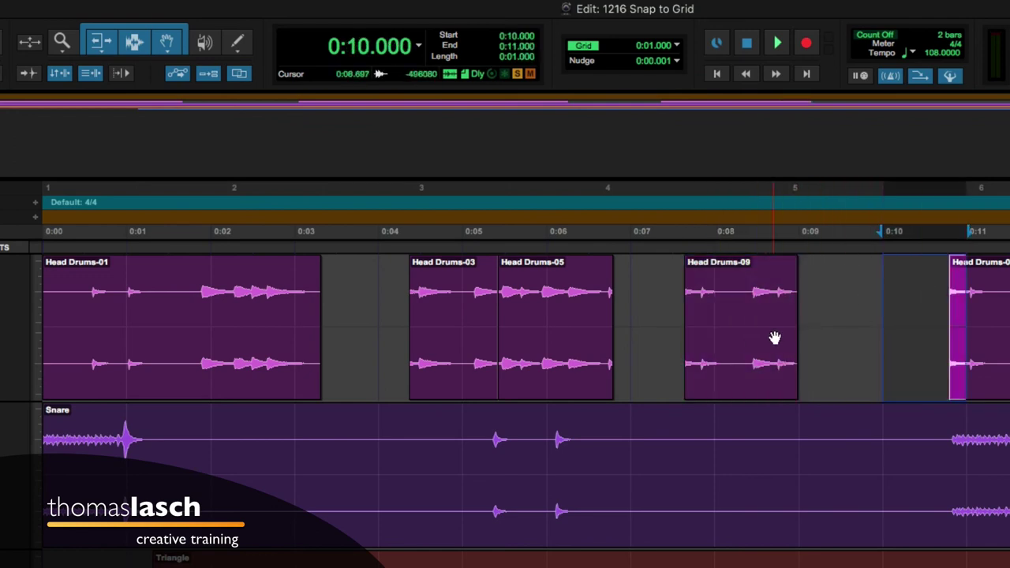
{"action": "left_click_drag", "start_coordinate": [794, 329], "coordinate": [817, 334]}
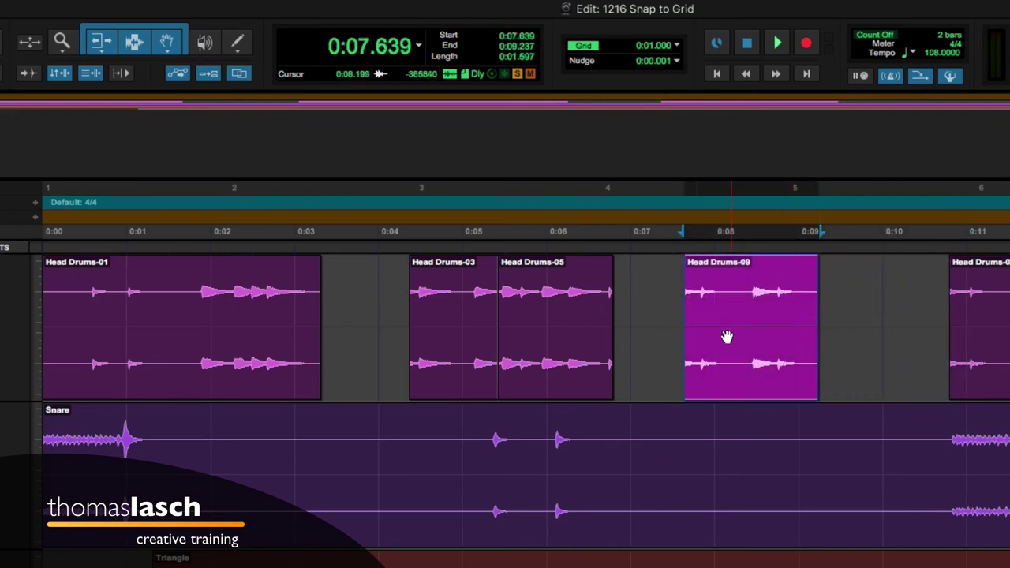
{"action": "left_click_drag", "start_coordinate": [697, 334], "coordinate": [669, 332]}
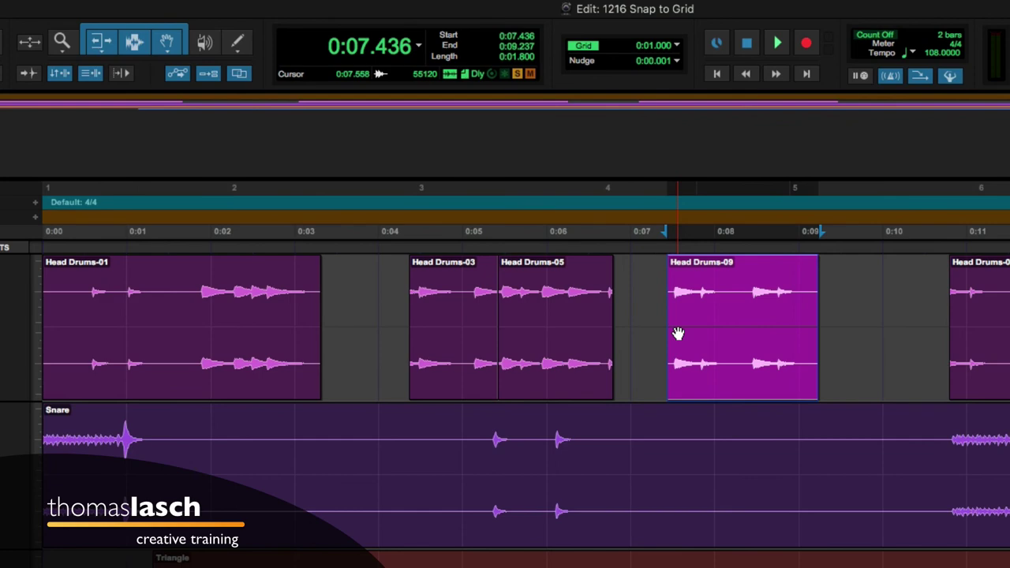
Step: Undo the Head Drums edits back to the single uncut clip, and move that clip to the start of the timeline at 0:00
{"action": "key", "text": "super+z"}
{"action": "key", "text": "super+z"}
{"action": "key", "text": "super+z"}
{"action": "key", "text": "super+z"}
{"action": "key", "text": "super+z"}
{"action": "key", "text": "super+z"}
{"action": "key", "text": "super+z"}
{"action": "key", "text": "super+z"}
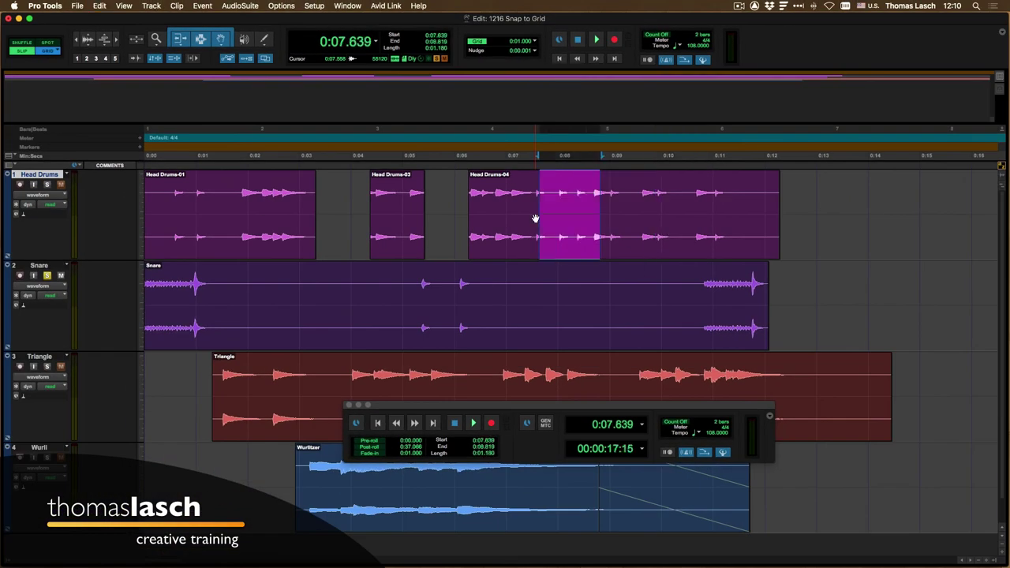
{"action": "key", "text": "super+z"}
{"action": "key", "text": "super+z"}
{"action": "key", "text": "super+z"}
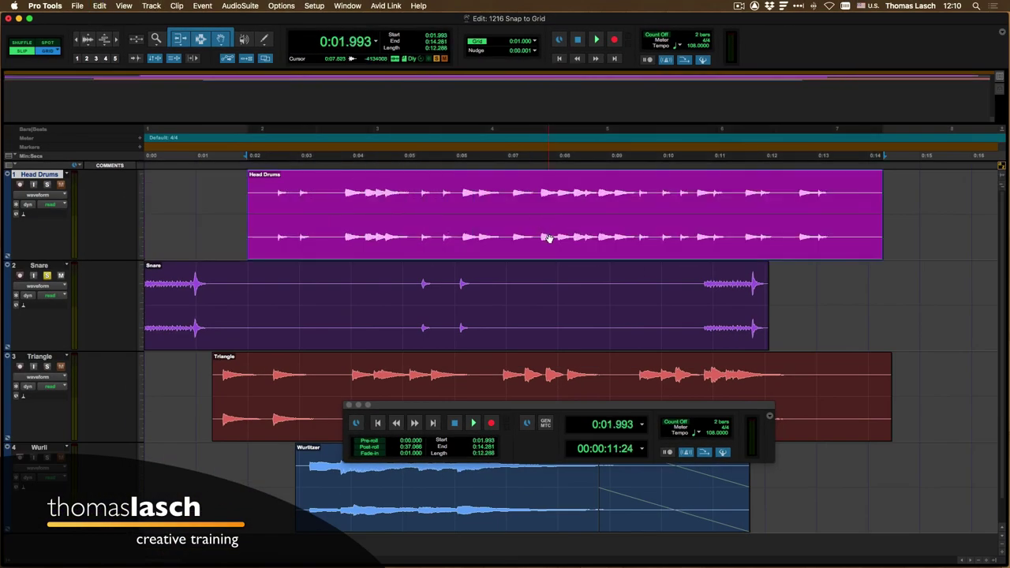
{"action": "left_click_drag", "start_coordinate": [549, 238], "coordinate": [382, 237]}
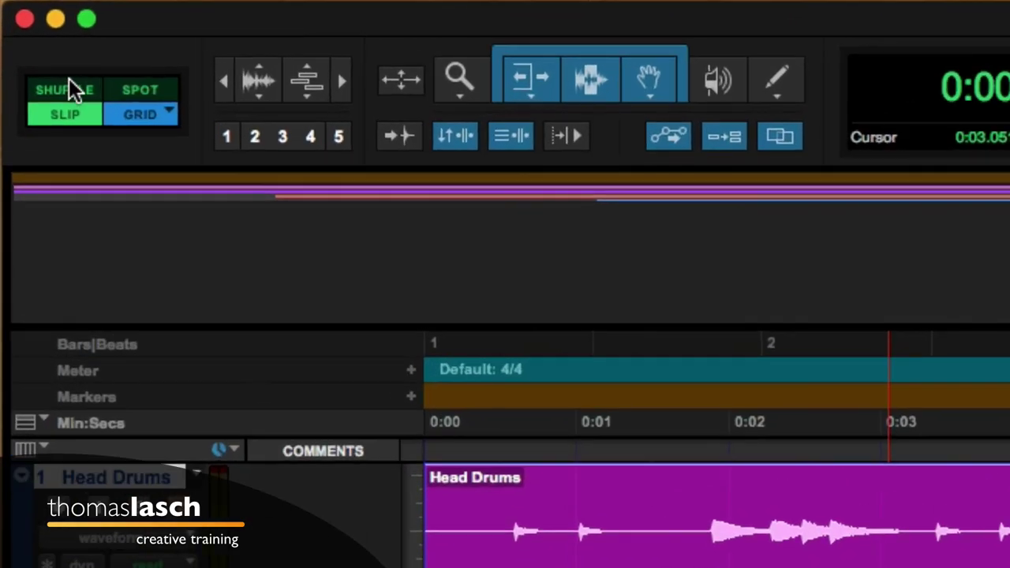
Step: Switch to Shuffle mode and Grid mode, and combine Snap to Grid with Shuffle, Slip and Spot in turn, ending on Spot plus Snap to Grid
{"action": "left_click", "coordinate": [25, 40]}
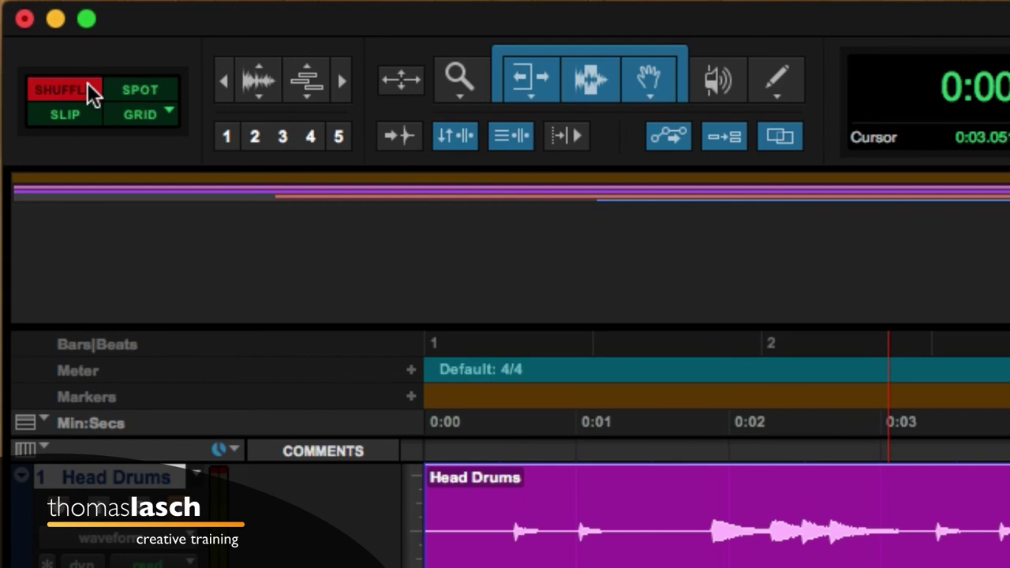
{"action": "key", "text": "F4"}
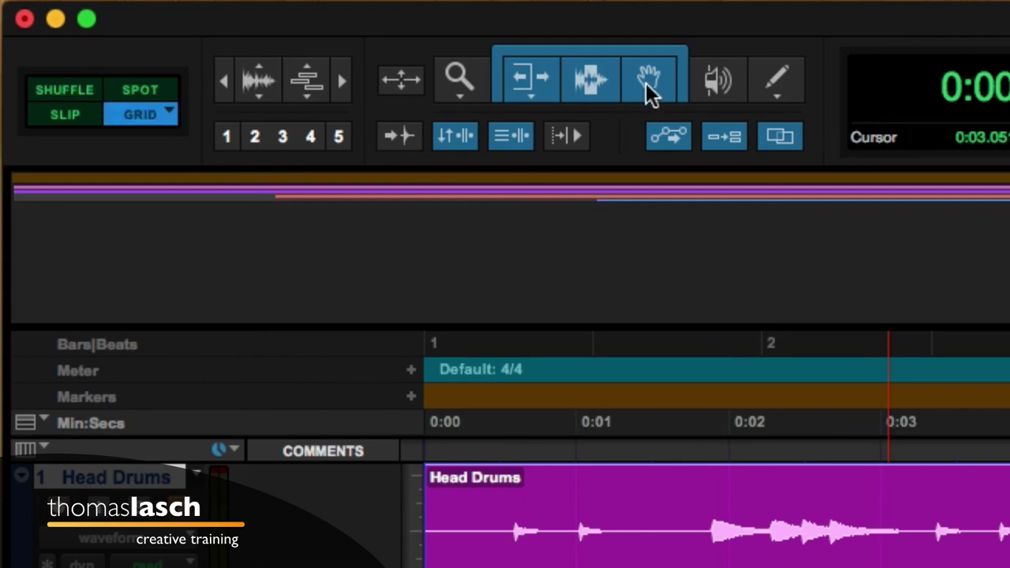
{"action": "key", "text": "F1"}
{"action": "key", "text": "F2"}
{"action": "key", "text": "F3"}
{"action": "key", "text": "F1"}
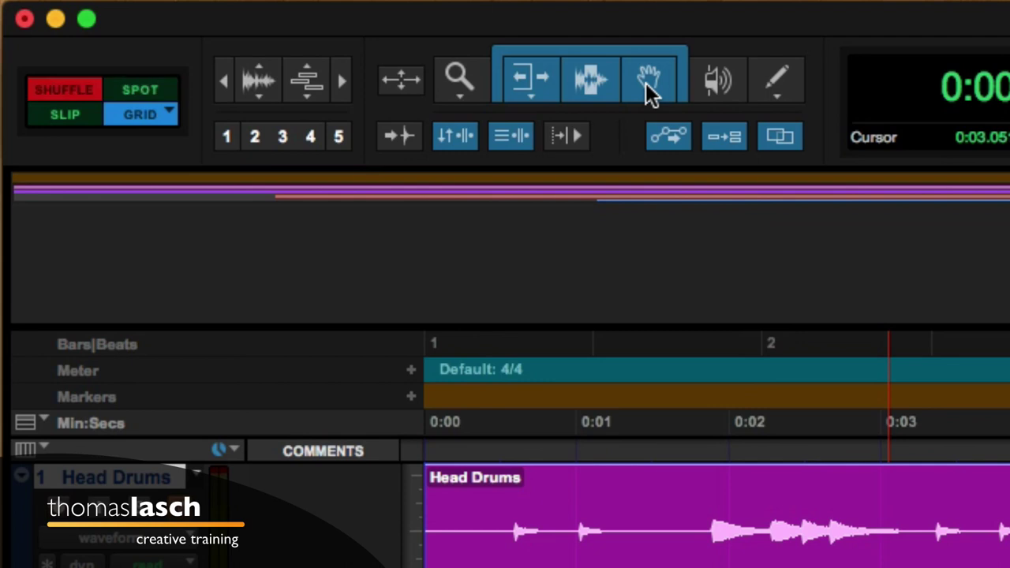
{"action": "key", "text": "F2"}
{"action": "key", "text": "F3"}
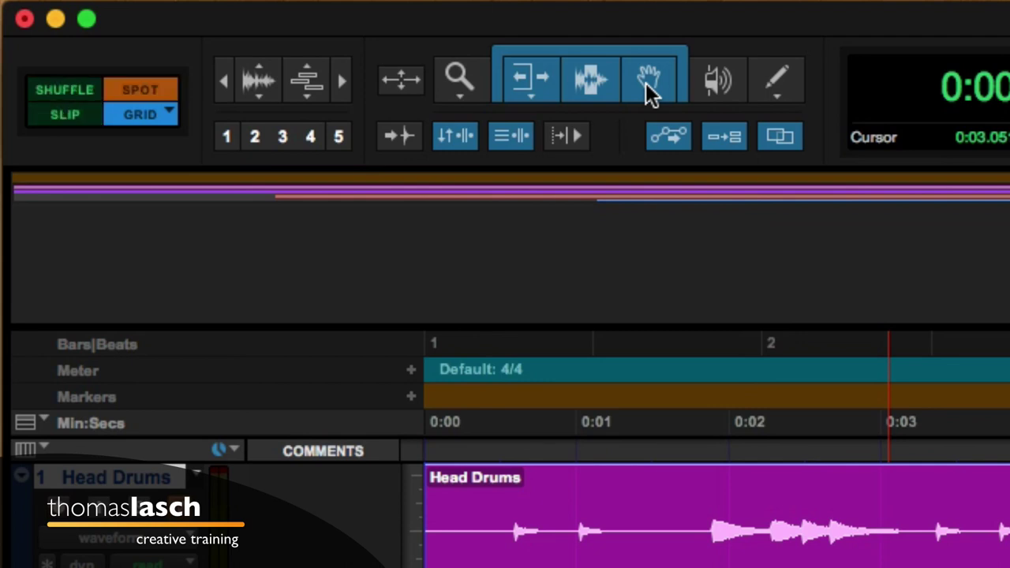